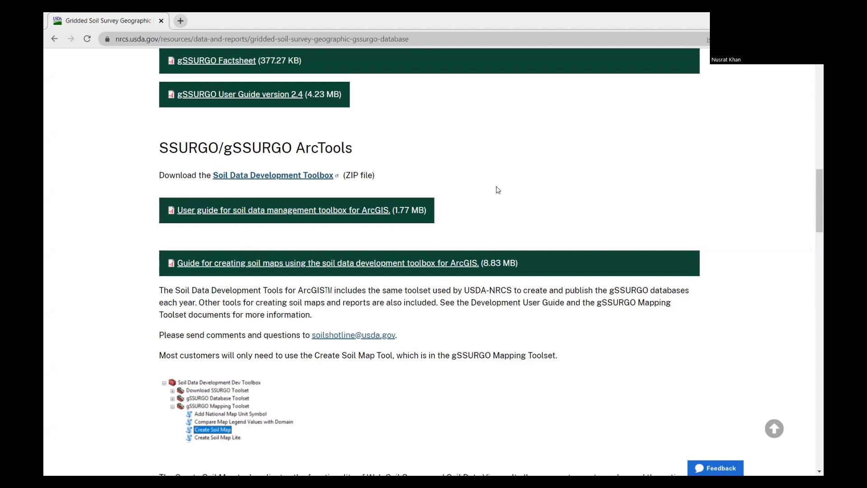
Step: Show the Step 2 Soil Data Development Toolbox slide, then return to the untitled ArcMap document
{"action": "key", "text": "alt+Tab"}
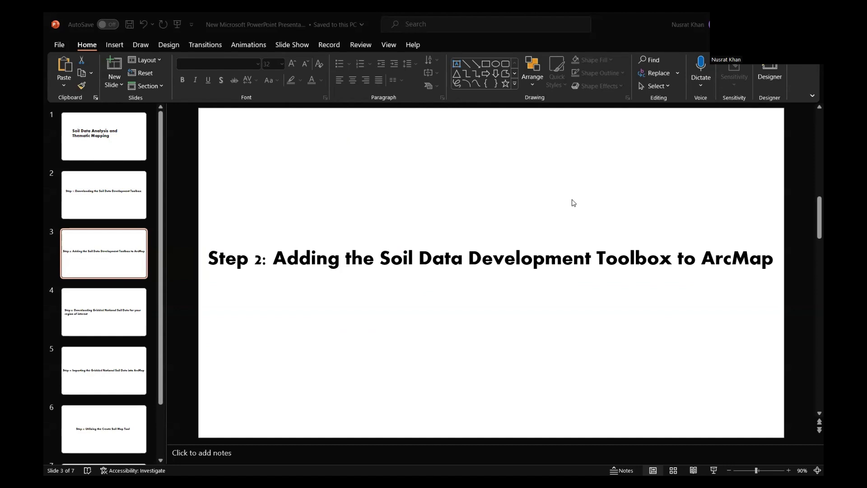
{"action": "key", "text": "alt+Tab"}
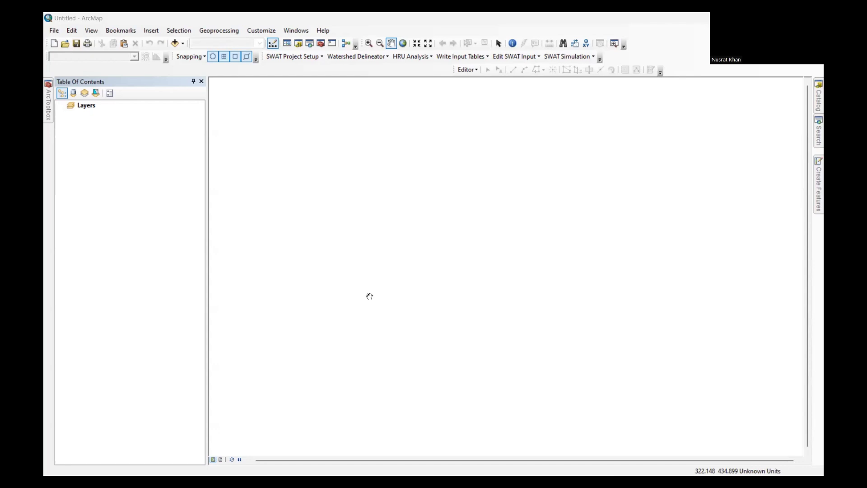
Step: Add Soil Data Development Toolbox.tbx to ArcToolbox through Add Toolbox
{"action": "left_click", "coordinate": [48, 107]}
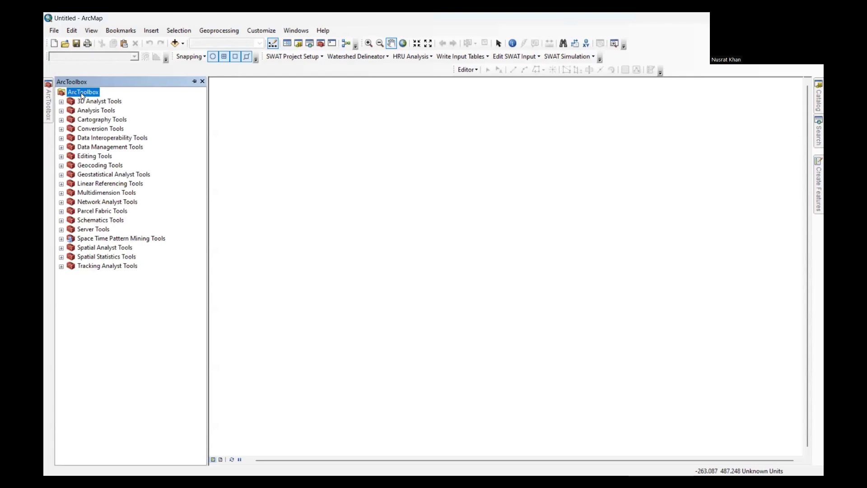
{"action": "right_click", "coordinate": [80, 93]}
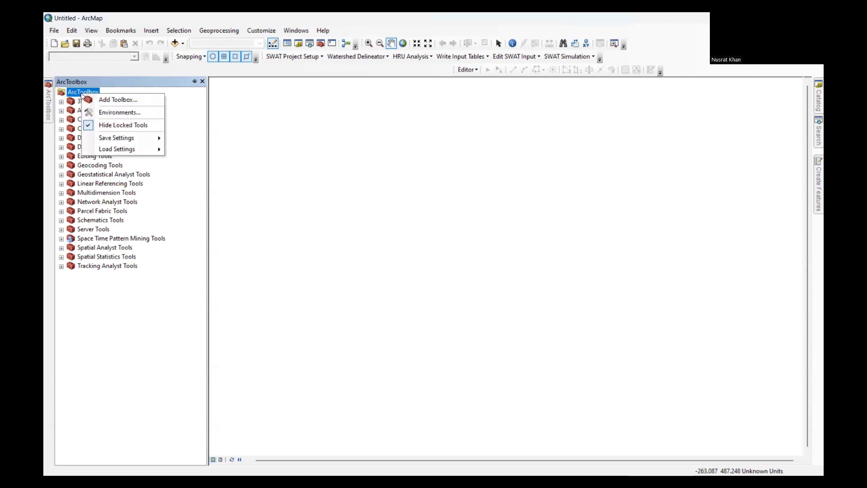
{"action": "left_click", "coordinate": [104, 100]}
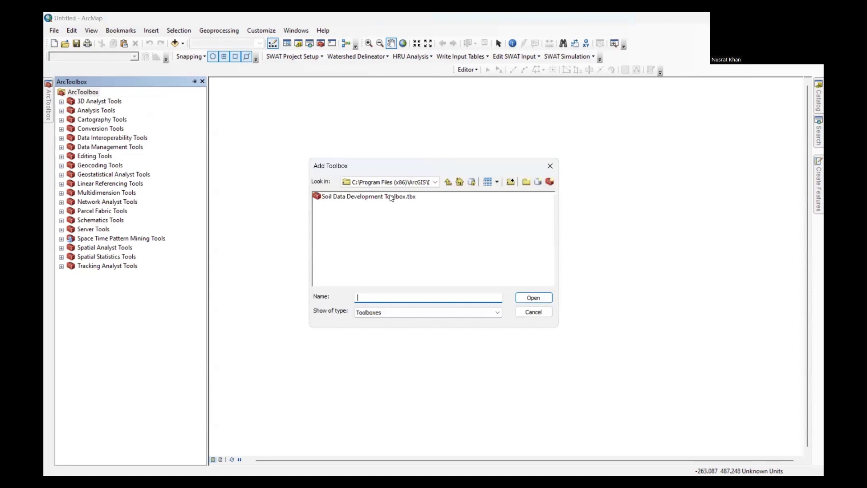
{"action": "left_click", "coordinate": [391, 197]}
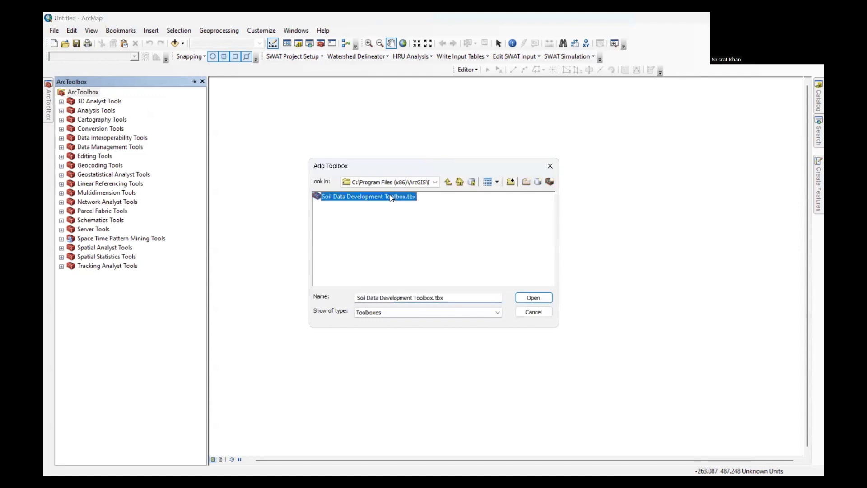
{"action": "left_click", "coordinate": [543, 299]}
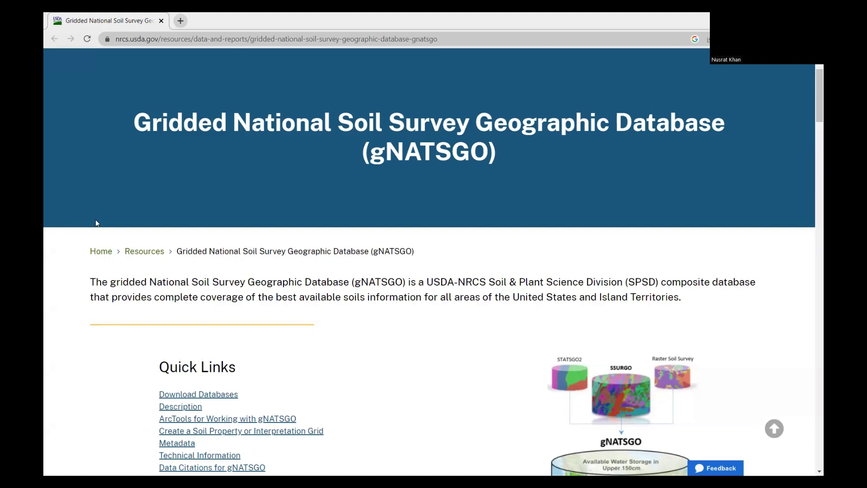
Step: Open Download gNATSGO for States from the Download Databases section and confirm the external-site prompt
{"action": "scroll", "coordinate": [108, 267], "scroll_direction": "down", "scroll_amount": 3}
{"action": "scroll", "coordinate": [108, 267], "scroll_direction": "down", "scroll_amount": 1}
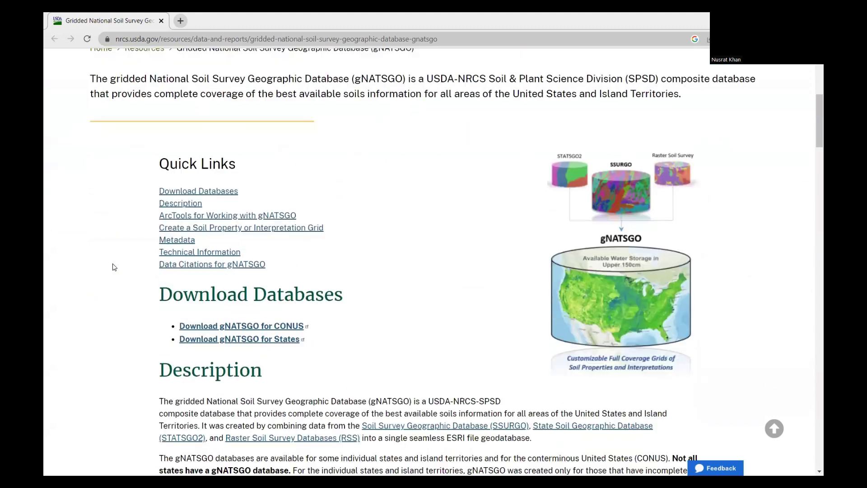
{"action": "left_click", "coordinate": [258, 339]}
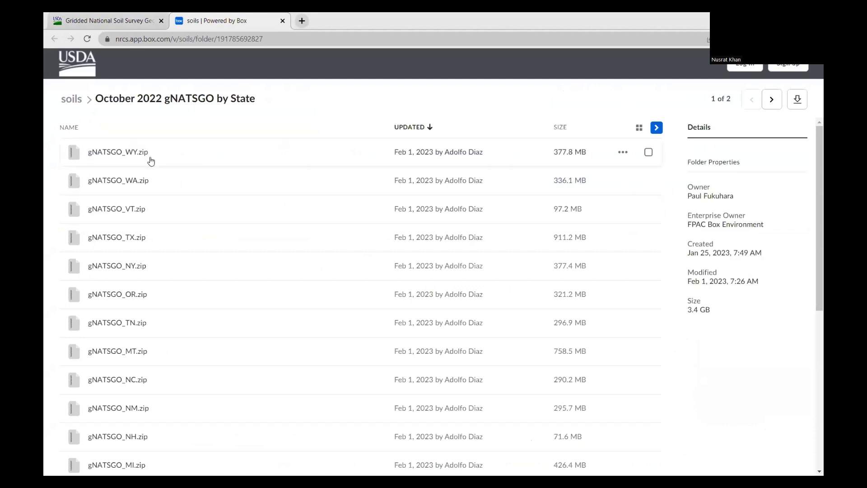
Step: Select gNATSGO_TX.zip in the Box folder list and download it
{"action": "scroll", "coordinate": [170, 252], "scroll_direction": "down", "scroll_amount": 5}
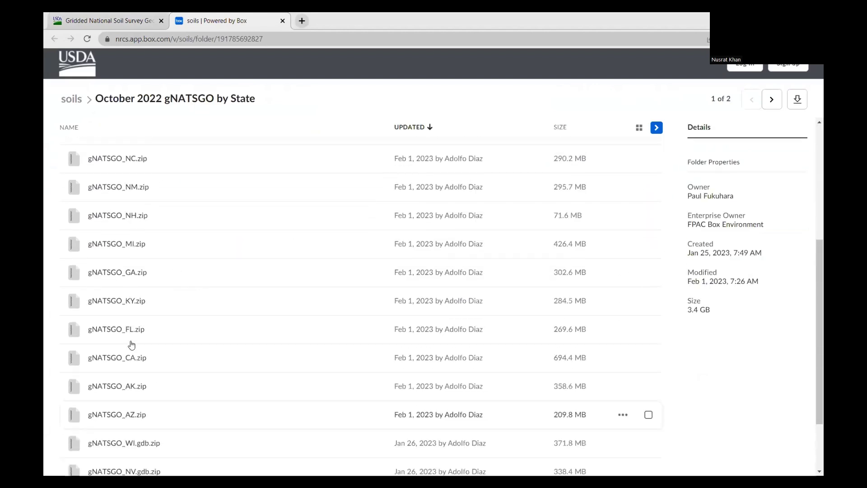
{"action": "scroll", "coordinate": [131, 345], "scroll_direction": "up", "scroll_amount": 3}
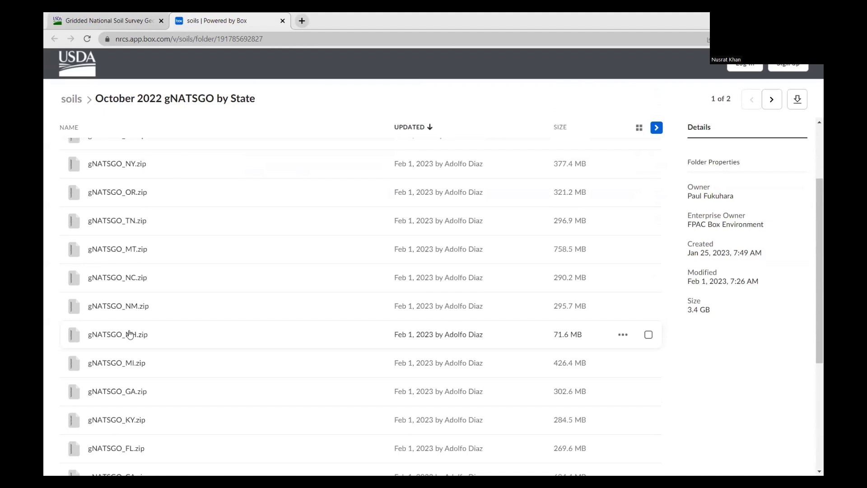
{"action": "scroll", "coordinate": [130, 335], "scroll_direction": "up", "scroll_amount": 1}
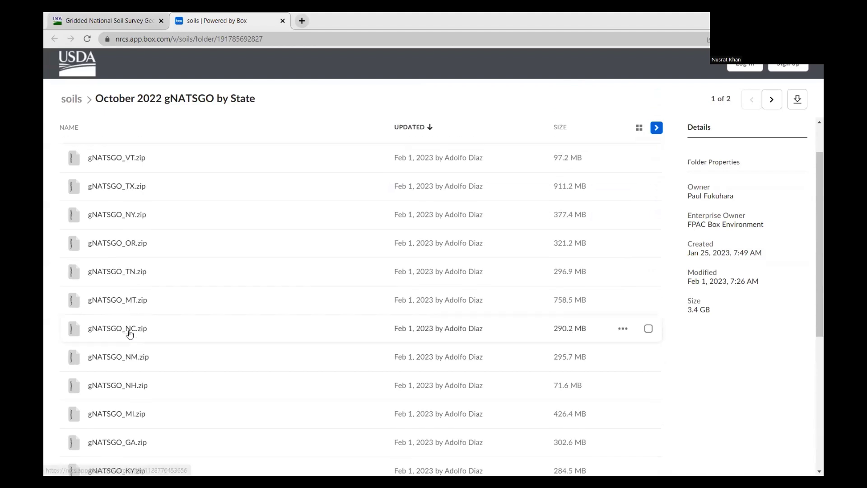
{"action": "left_click", "coordinate": [120, 187]}
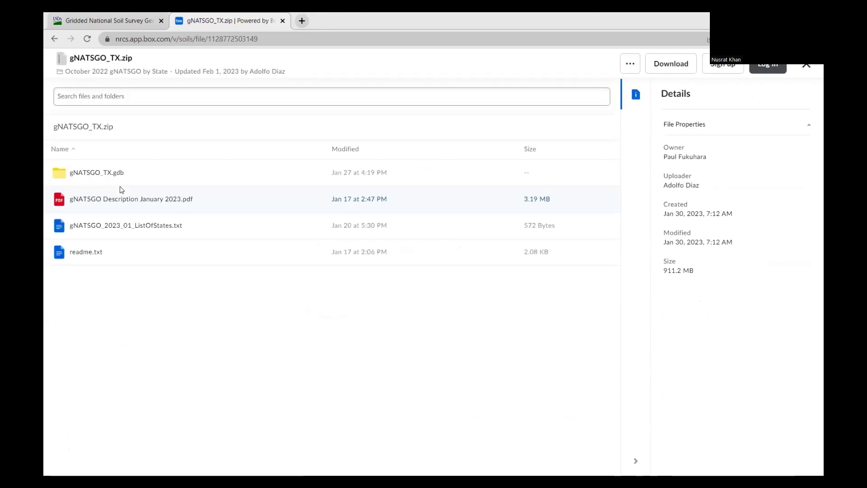
{"action": "left_click", "coordinate": [672, 64]}
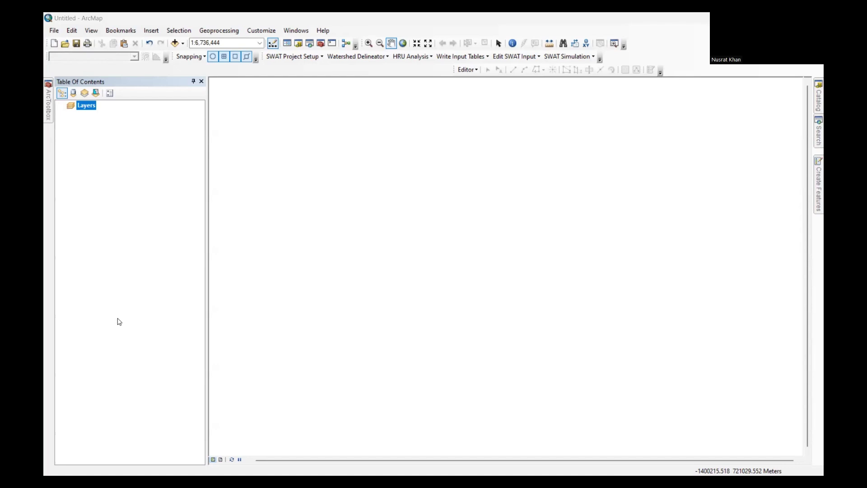
Step: Add MapunitRaster_10m_TX_202210 from gNATSGO_TX.gdb to the map with Add Data
{"action": "left_click", "coordinate": [174, 44]}
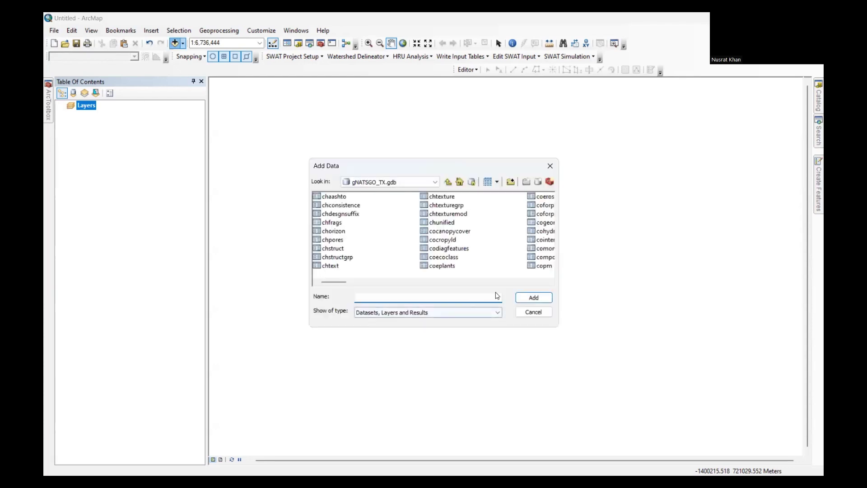
{"action": "left_click", "coordinate": [551, 282]}
{"action": "left_click", "coordinate": [551, 282]}
{"action": "left_click", "coordinate": [551, 282]}
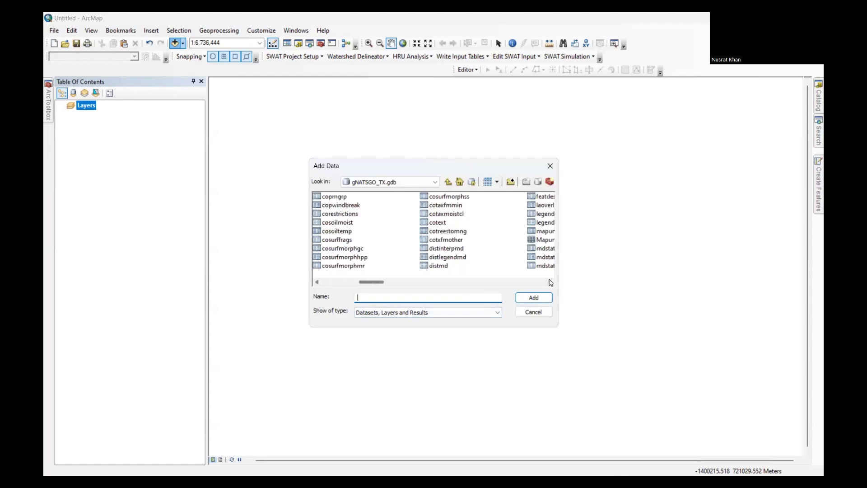
{"action": "left_click", "coordinate": [552, 283]}
{"action": "left_click", "coordinate": [466, 241]}
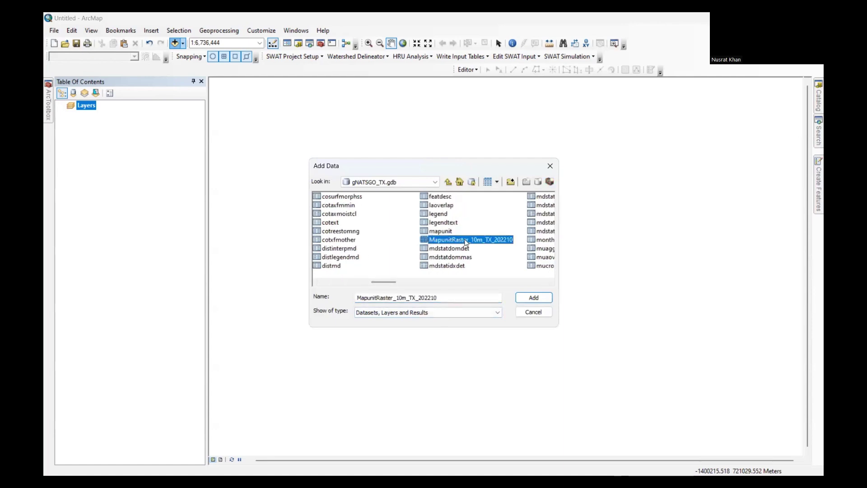
{"action": "left_click", "coordinate": [527, 299]}
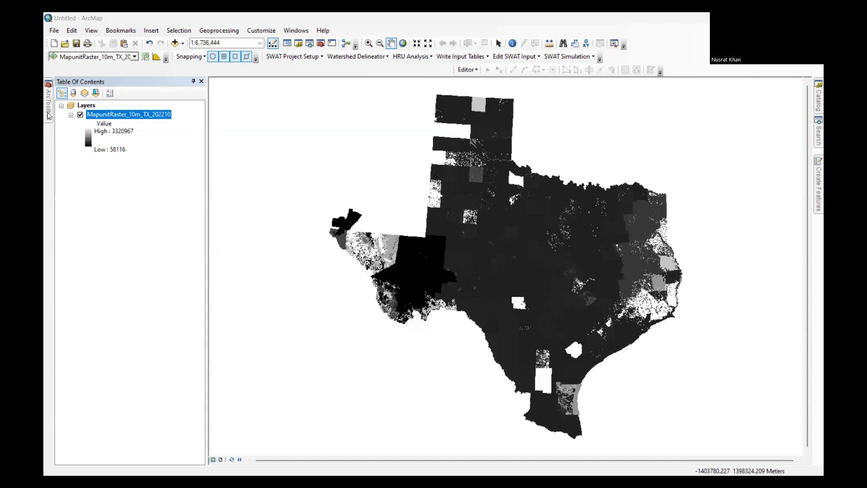
Step: Launch Create Soil Map from Soil Data Development Toolbox > gSSURGO Mapping Toolset
{"action": "left_click", "coordinate": [49, 116]}
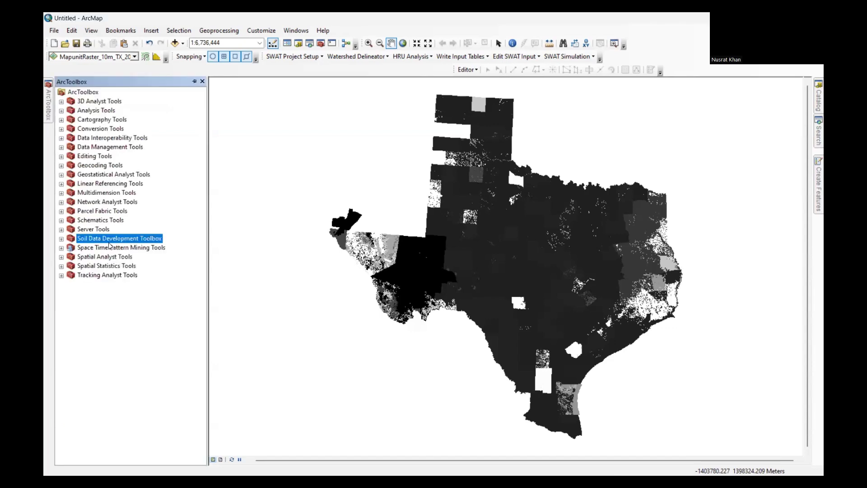
{"action": "left_click", "coordinate": [61, 239]}
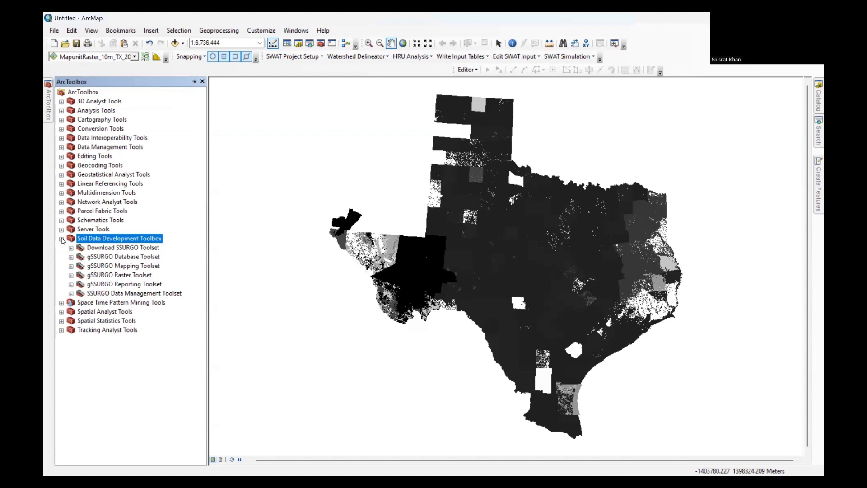
{"action": "left_click", "coordinate": [70, 266]}
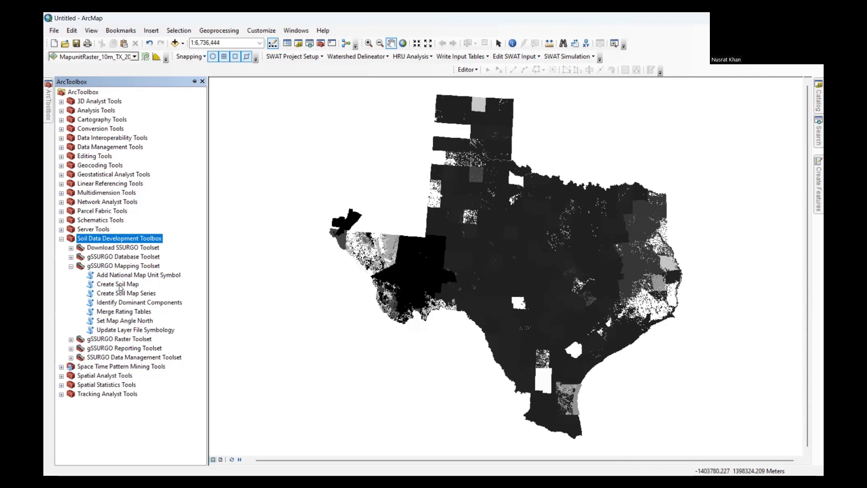
{"action": "left_click", "coordinate": [120, 286]}
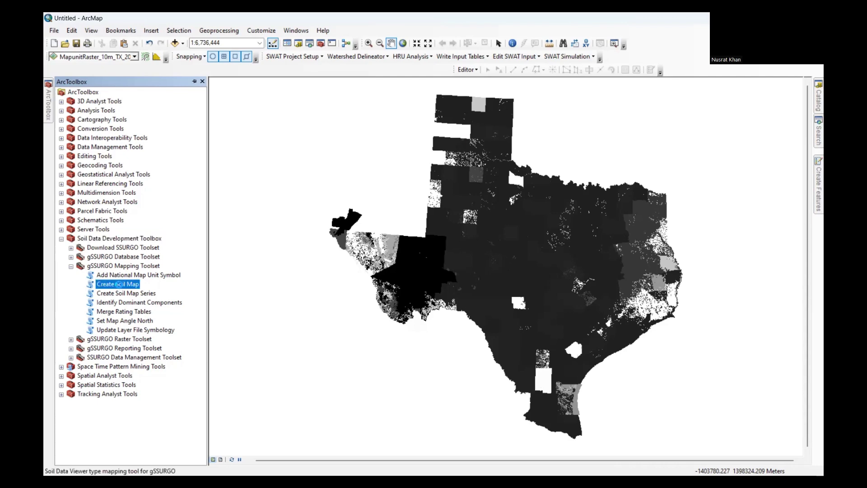
{"action": "double_click", "coordinate": [120, 287]}
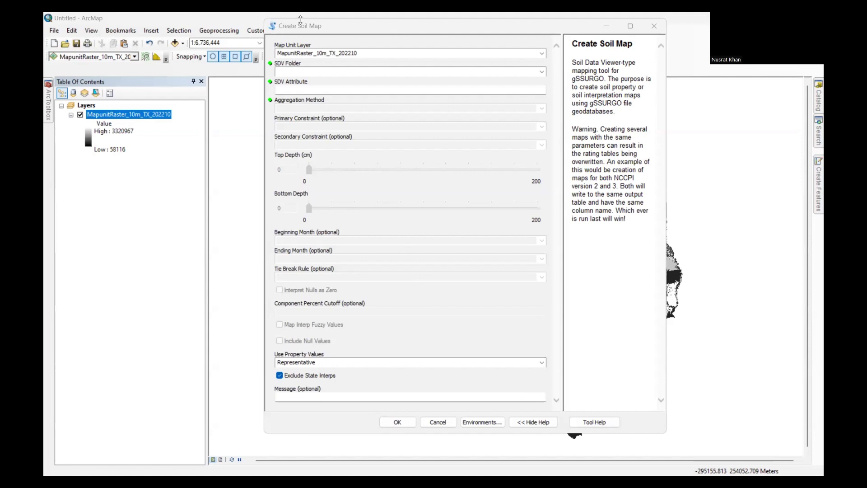
Step: Set SDV Folder to Soil Physical Properties and SDV Attribute to Percent Clay
{"action": "left_click_drag", "start_coordinate": [300, 25], "coordinate": [231, 31]}
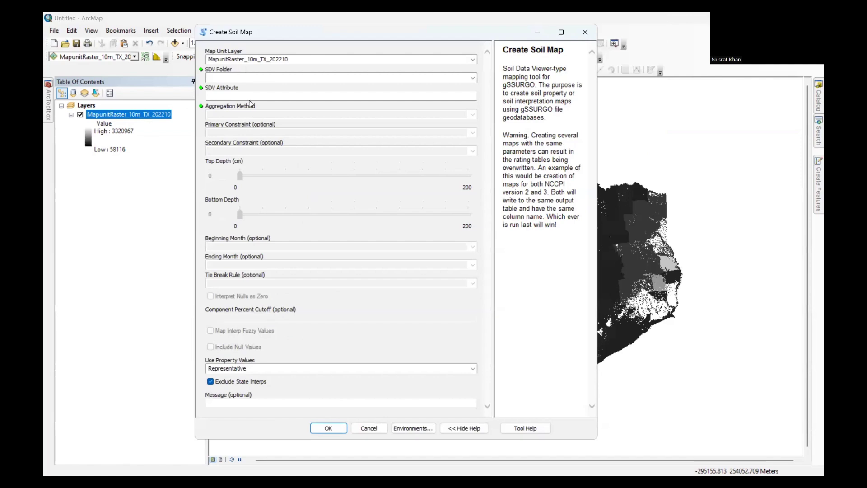
{"action": "left_click", "coordinate": [230, 76]}
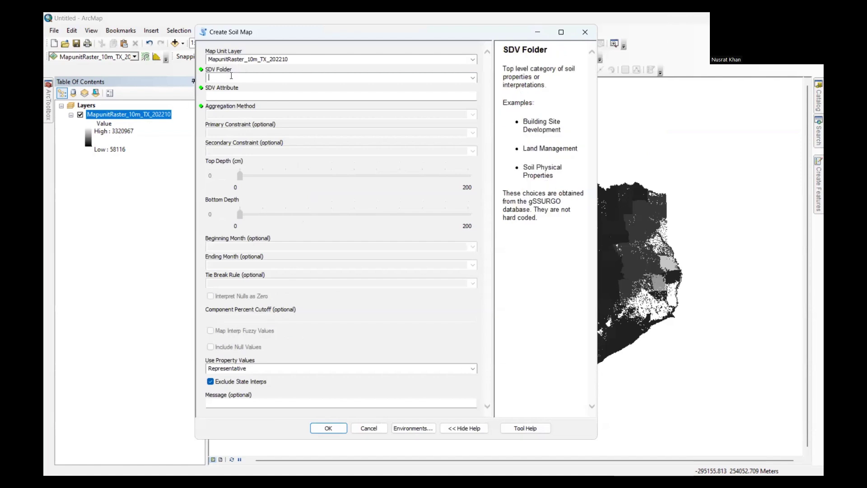
{"action": "left_click", "coordinate": [473, 79]}
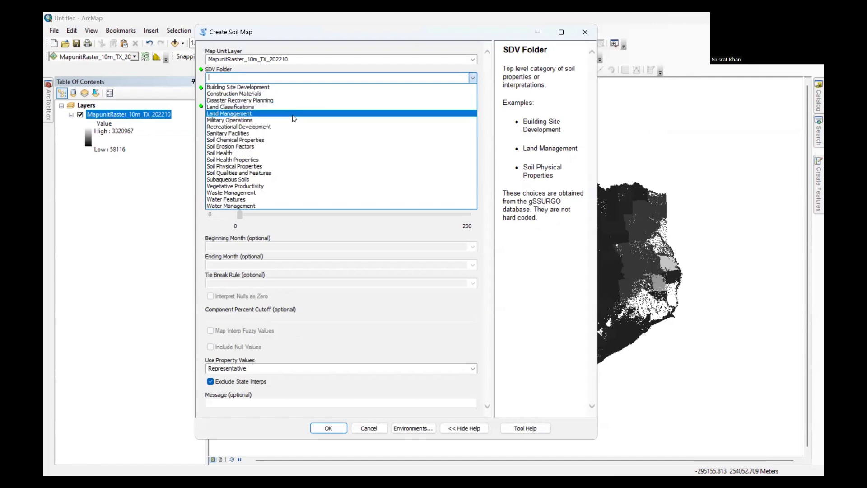
{"action": "left_click", "coordinate": [238, 167]}
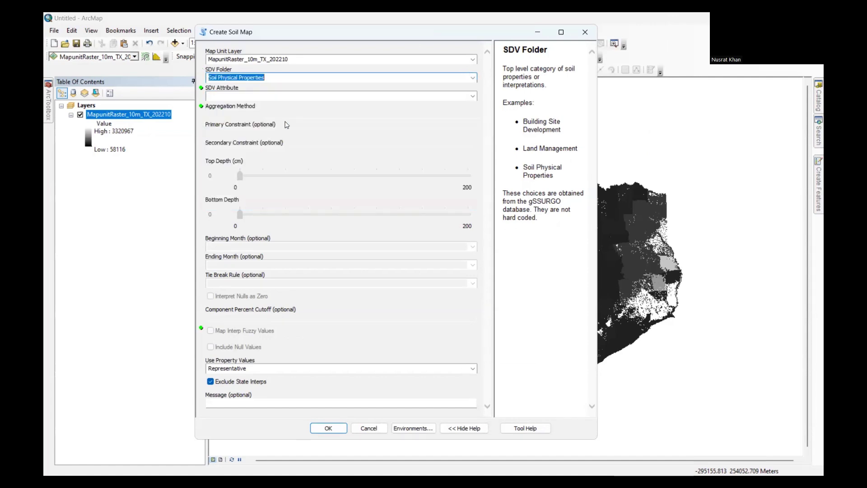
{"action": "left_click", "coordinate": [473, 96]}
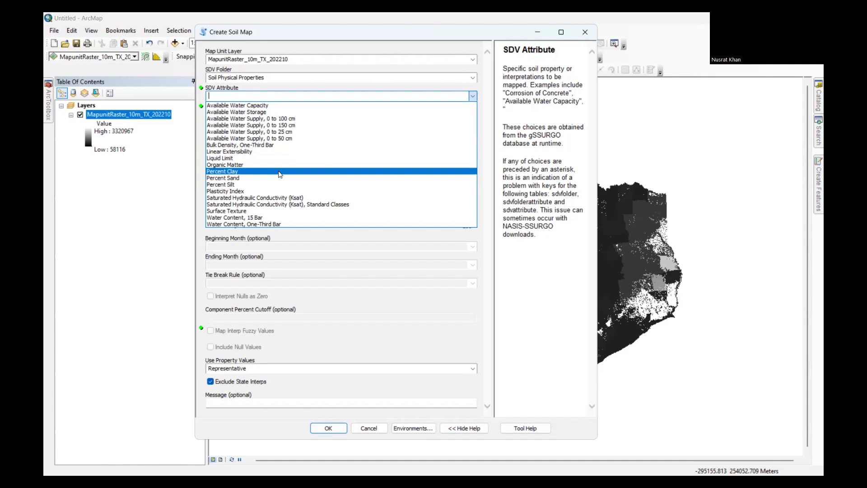
{"action": "left_click", "coordinate": [234, 172]}
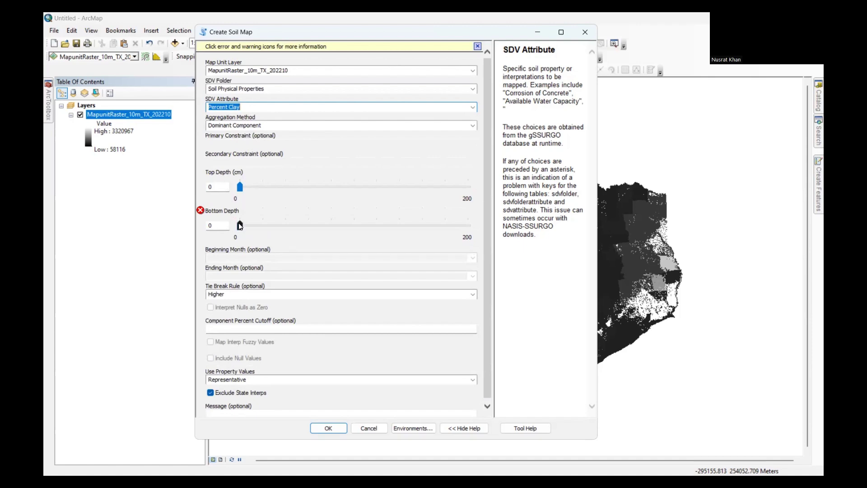
Step: Set the depth range to 0–200 cm and run Create Soil Map
{"action": "left_click_drag", "start_coordinate": [240, 226], "coordinate": [279, 226]}
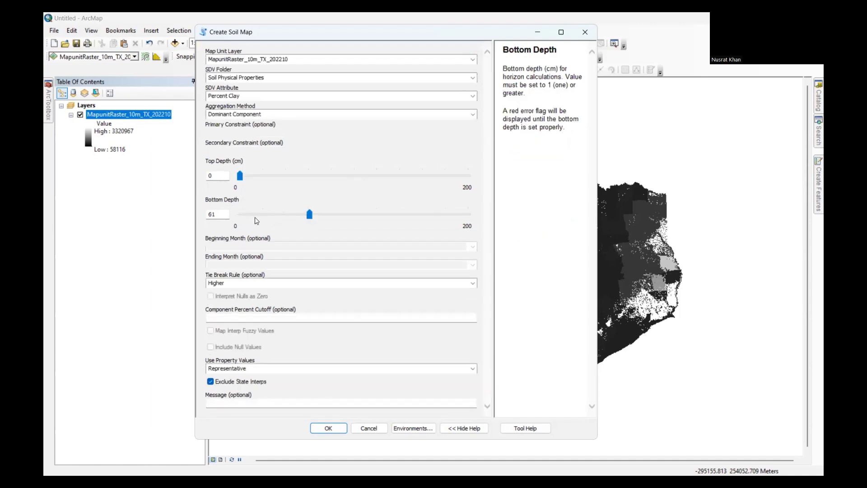
{"action": "left_click_drag", "start_coordinate": [226, 215], "coordinate": [203, 217]}
{"action": "type", "text": "200"}
{"action": "left_click", "coordinate": [219, 186]}
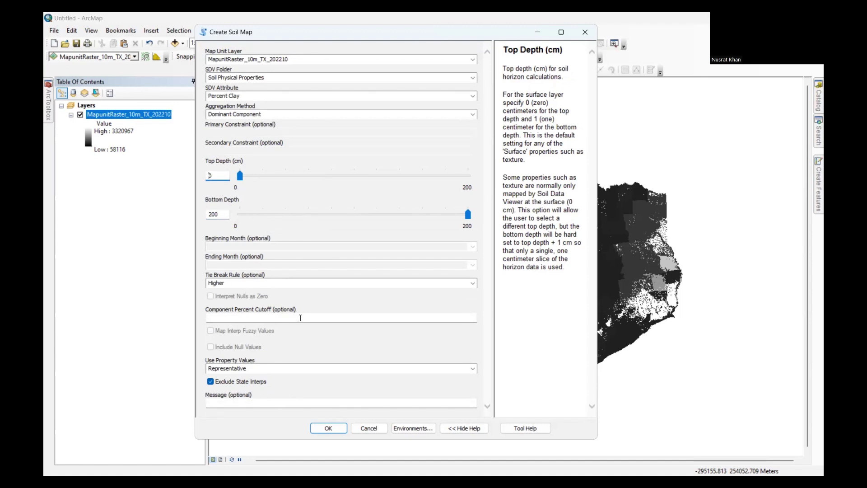
{"action": "left_click", "coordinate": [328, 428]}
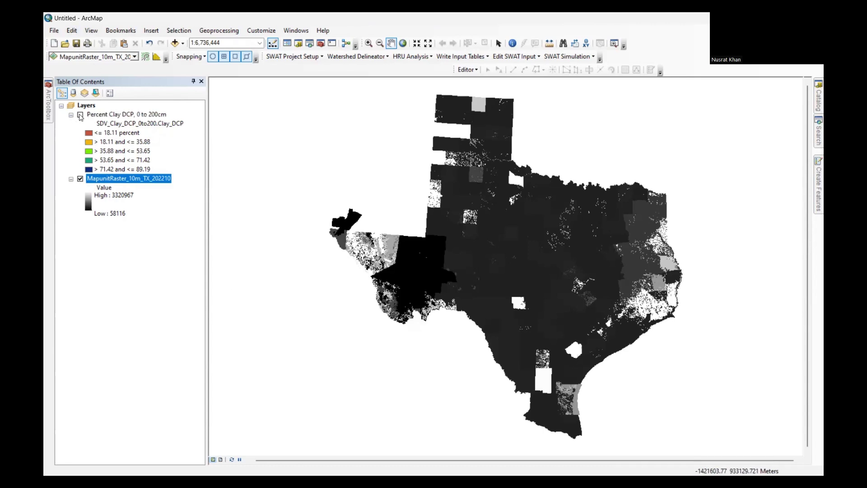
Step: Turn on the 'Percent Clay DCP, 0 to 200cm' layer and open its attribute table
{"action": "left_click", "coordinate": [81, 115]}
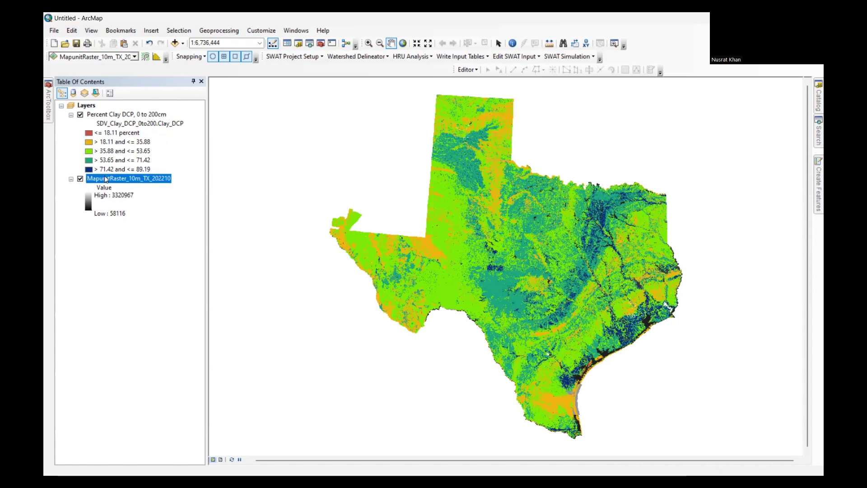
{"action": "right_click", "coordinate": [124, 114]}
{"action": "left_click", "coordinate": [144, 142]}
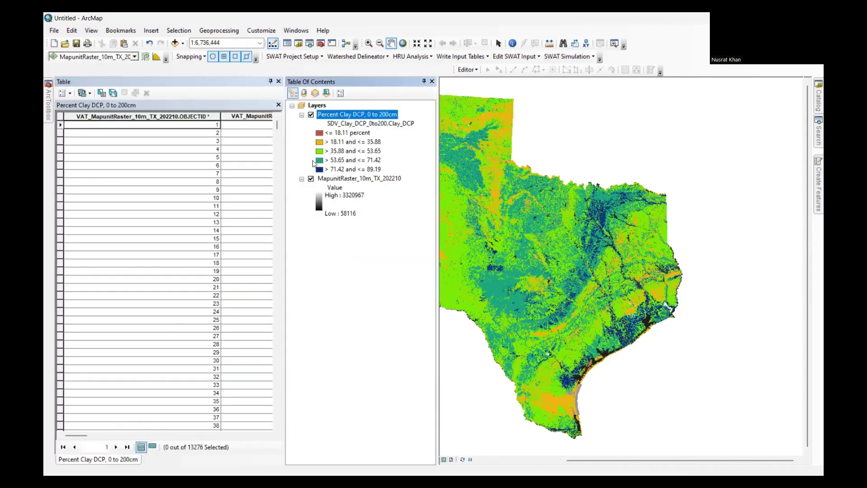
Step: Maximize the Percent Clay attribute table and scroll right to the SDV_Clay_DCP_0to200 columns
{"action": "left_click", "coordinate": [247, 81]}
{"action": "double_click", "coordinate": [246, 81]}
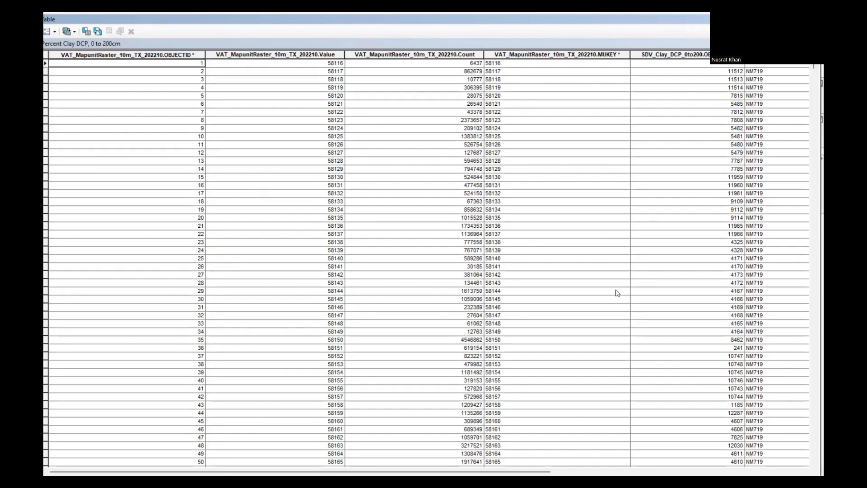
{"action": "left_click", "coordinate": [805, 472]}
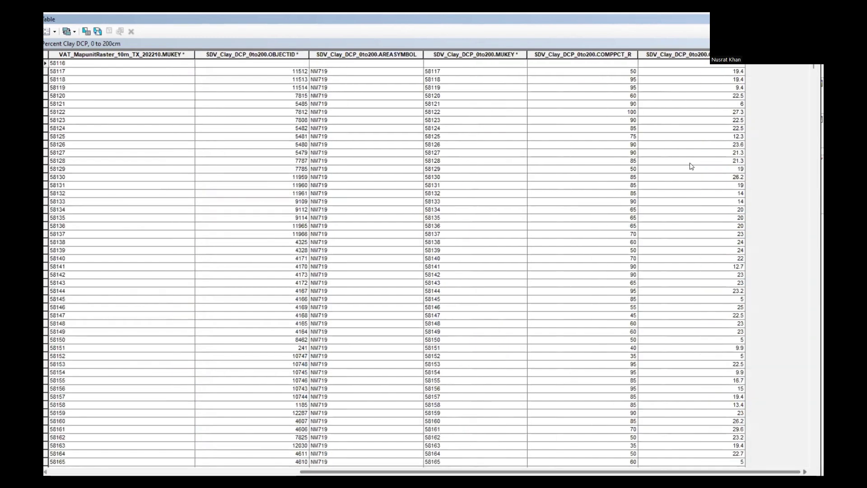